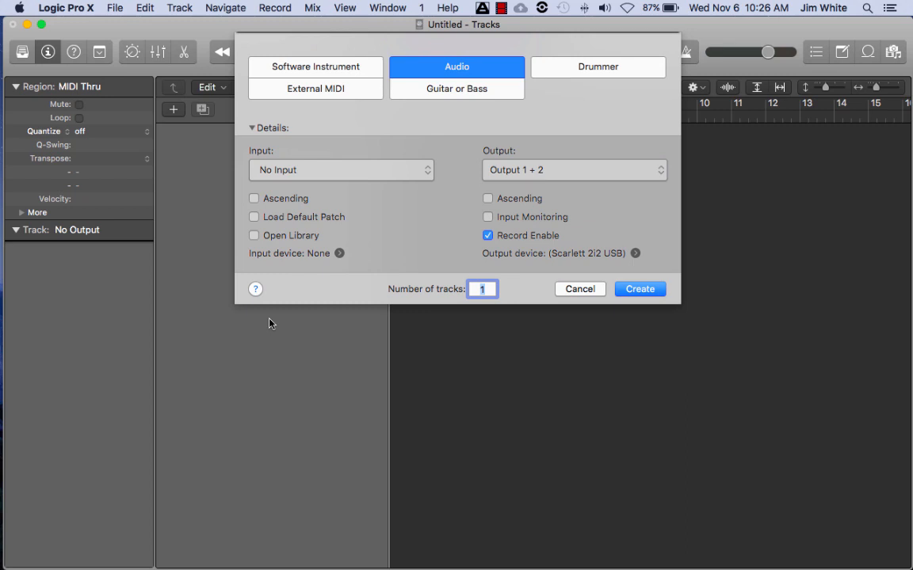
{"action": "left_click", "coordinate": [115, 8]}
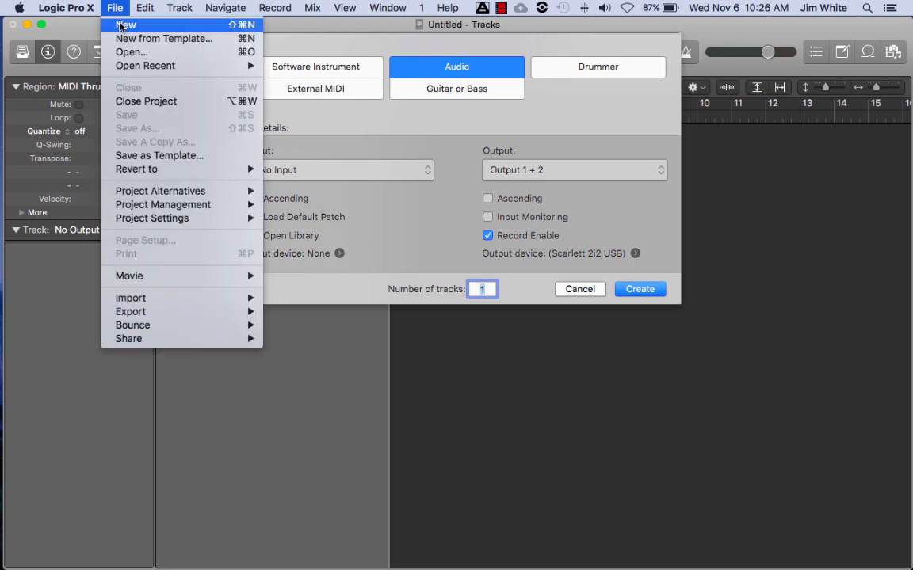
{"action": "left_click", "coordinate": [58, 25]}
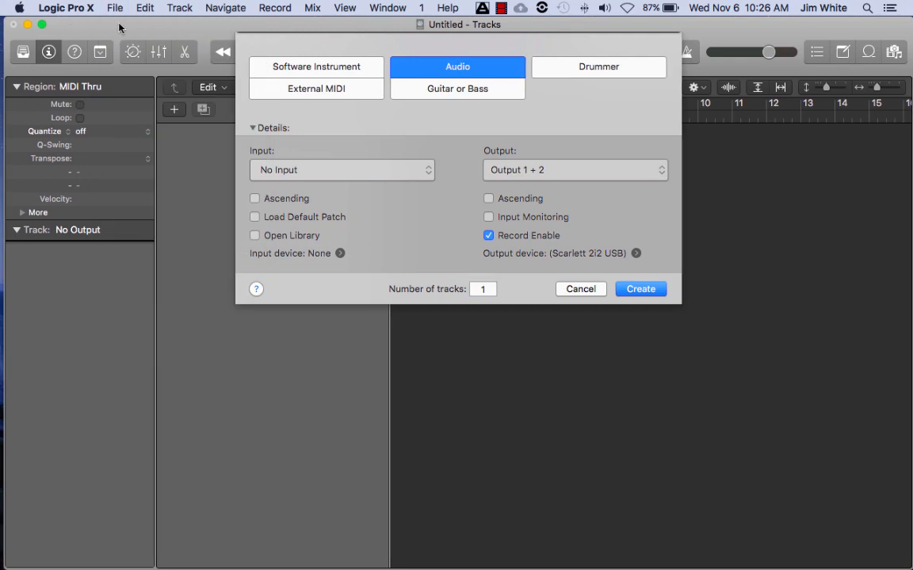
Step: Review the Show Advanced Tools setting and its additional options in the preferences
{"action": "left_click", "coordinate": [72, 11]}
{"action": "mouse_move", "coordinate": [64, 46]}
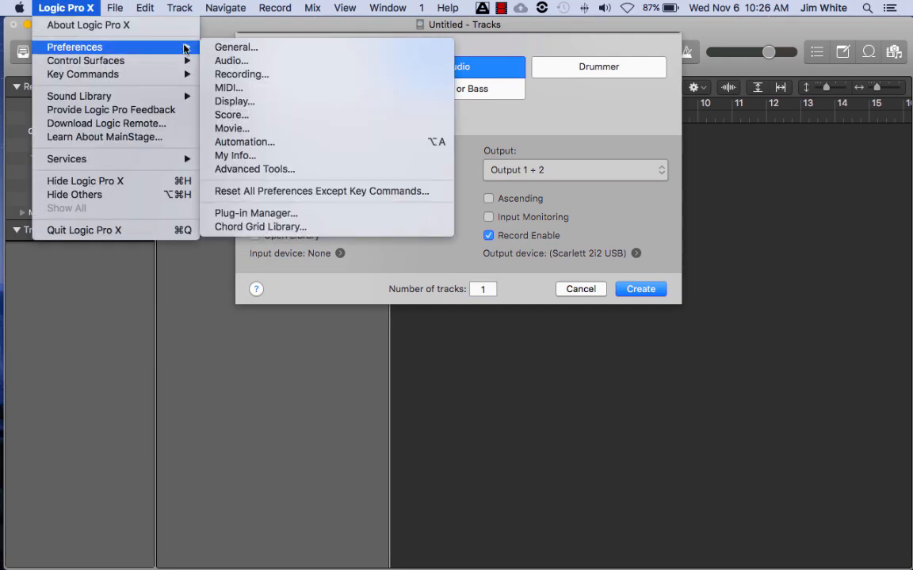
{"action": "left_click", "coordinate": [226, 46]}
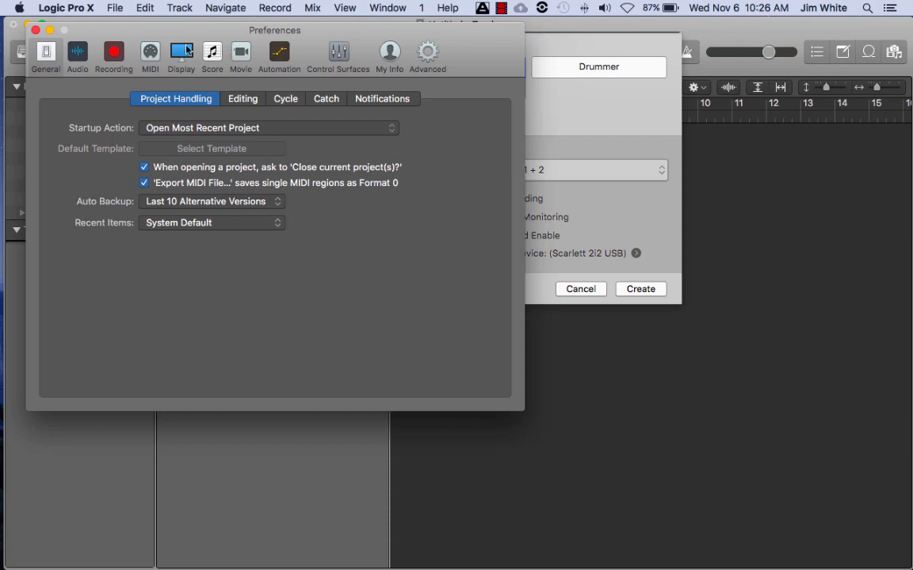
{"action": "left_click", "coordinate": [428, 54]}
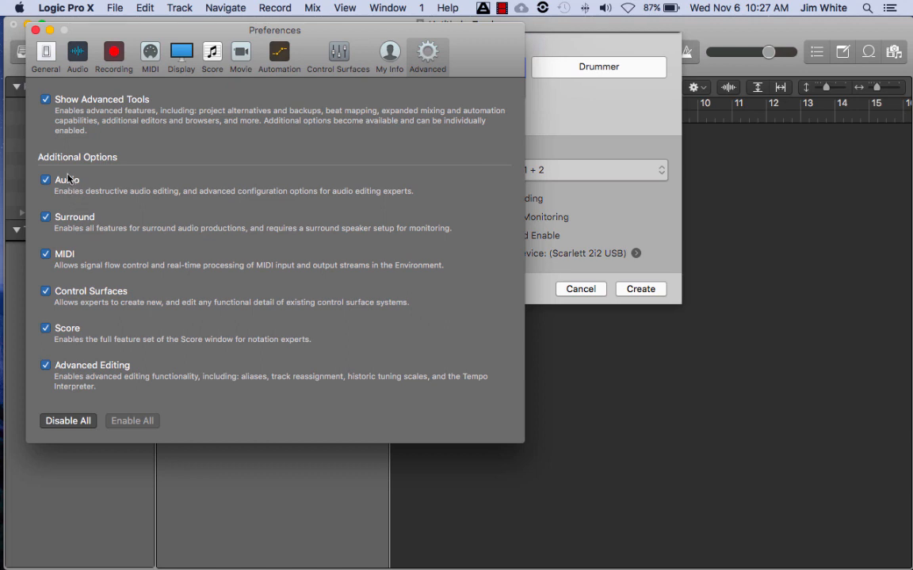
{"action": "left_click", "coordinate": [36, 31]}
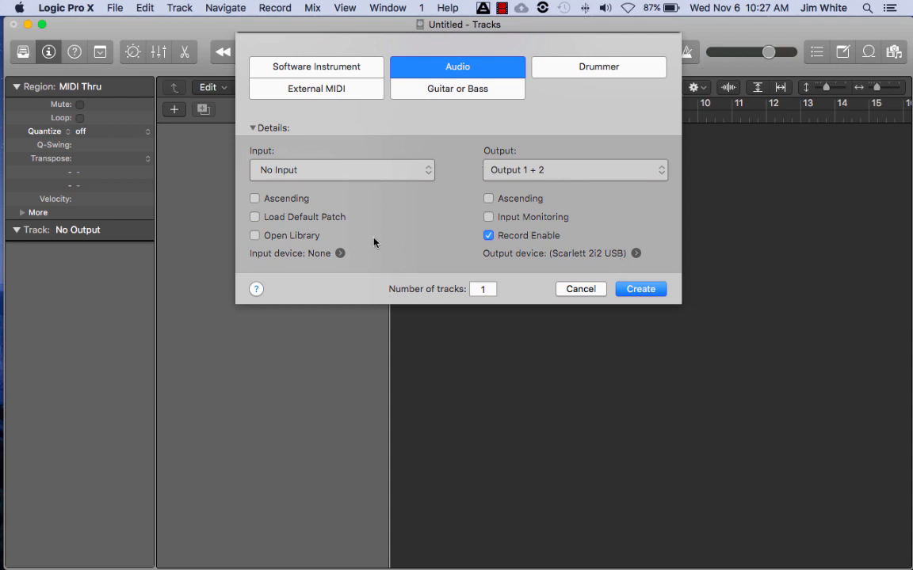
Step: Create one record-enabled audio track with No Input and Output 1 + 2, and make it taller
{"action": "left_click", "coordinate": [642, 290]}
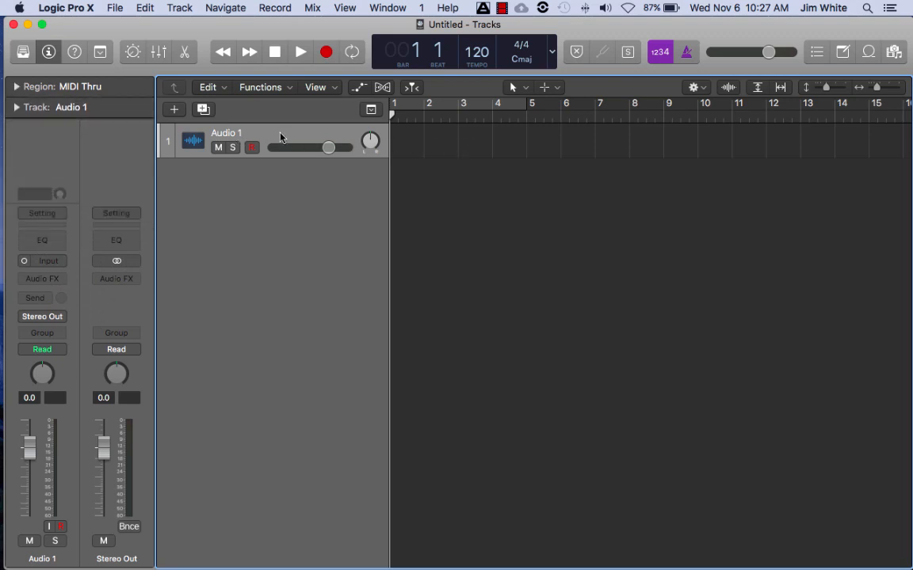
{"action": "left_click_drag", "start_coordinate": [271, 158], "coordinate": [272, 222]}
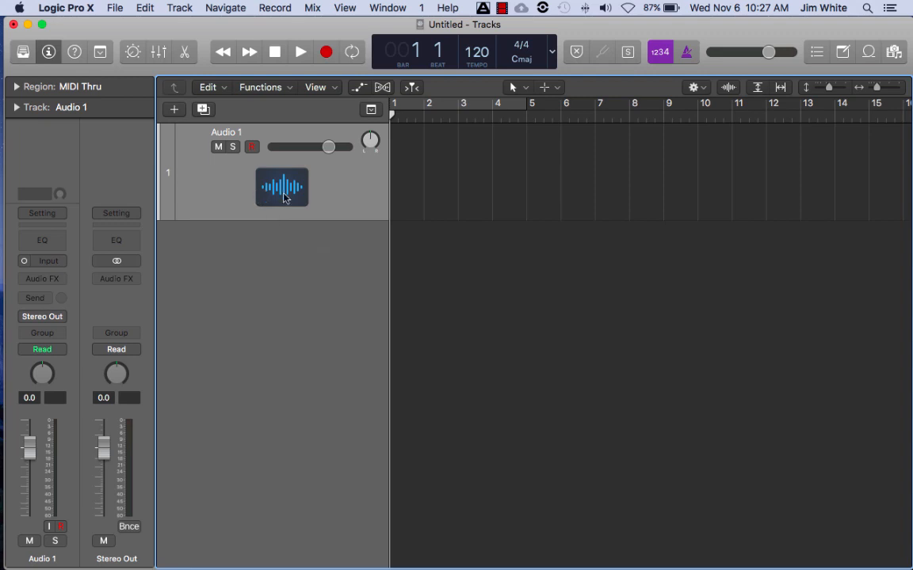
{"action": "scroll", "coordinate": [460, 185], "scroll_direction": "left", "scroll_amount": 1}
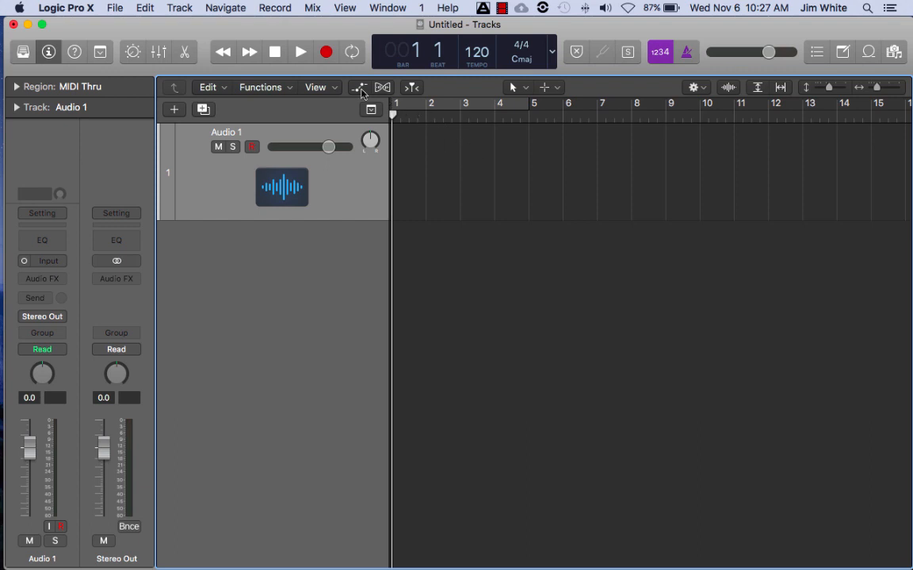
Step: Import Guitar 1 (1).wav from Downloads onto the audio track at bar 1, without importing its tempo information
{"action": "left_click", "coordinate": [115, 9]}
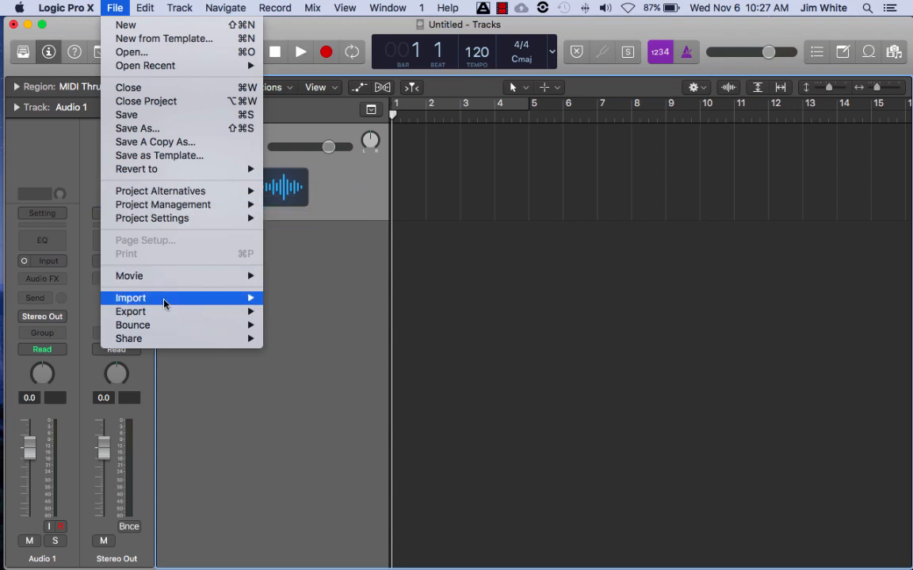
{"action": "mouse_move", "coordinate": [166, 303]}
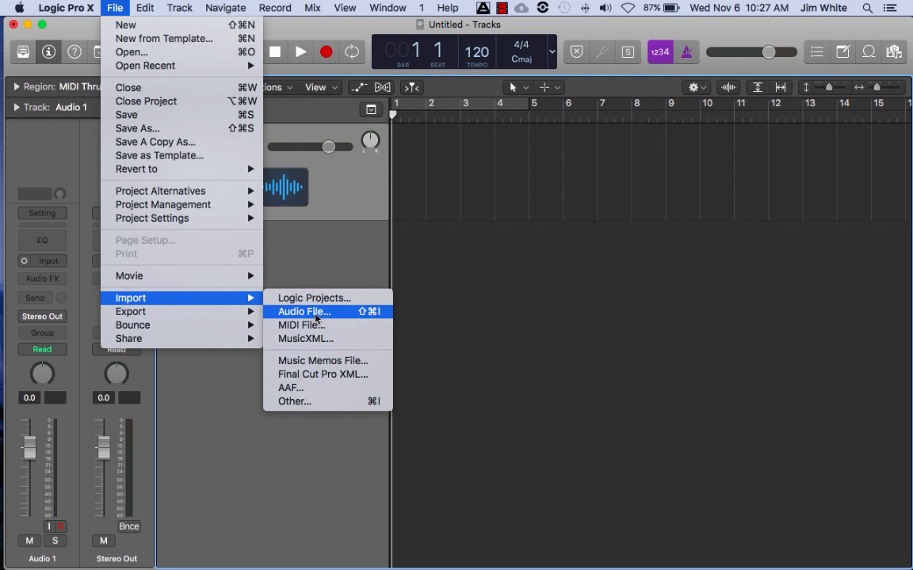
{"action": "left_click", "coordinate": [320, 276]}
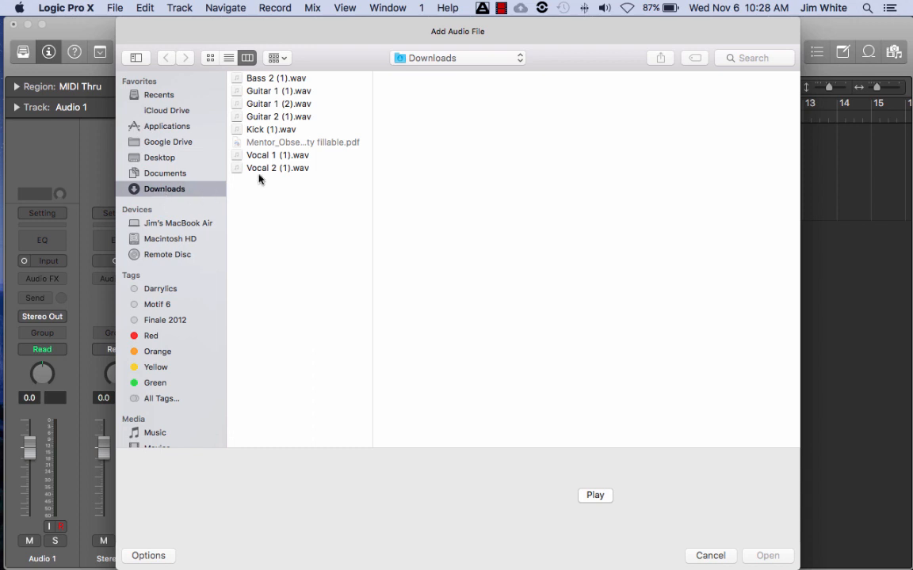
{"action": "left_click", "coordinate": [268, 93]}
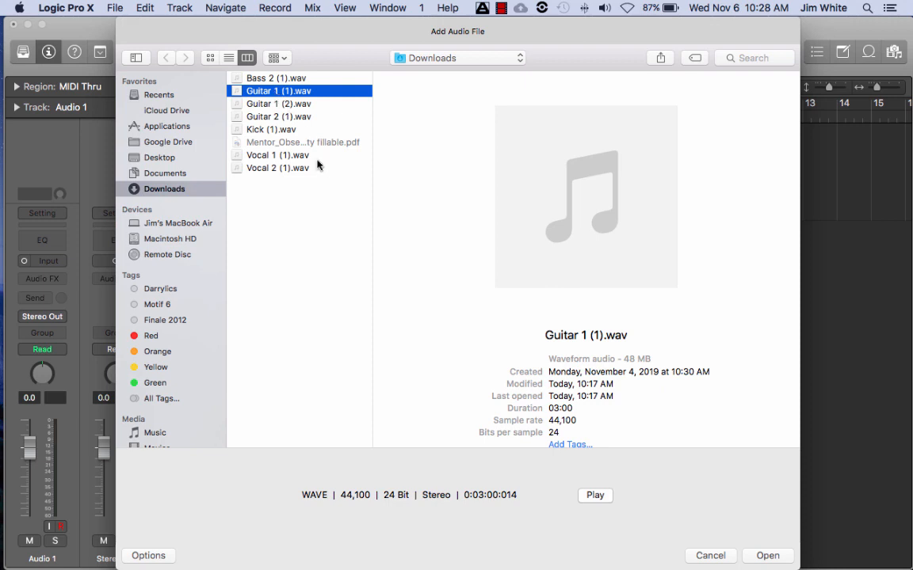
{"action": "left_click", "coordinate": [767, 556]}
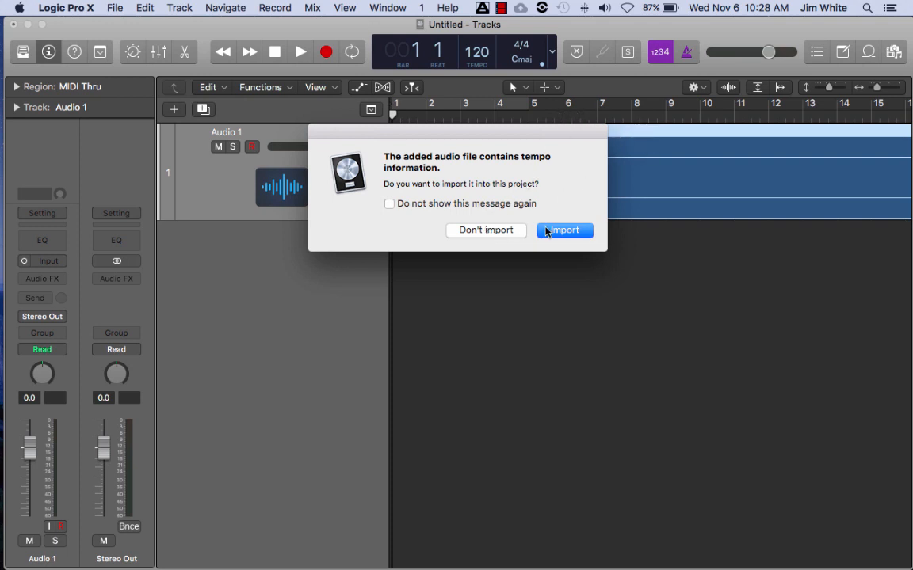
{"action": "left_click", "coordinate": [486, 232]}
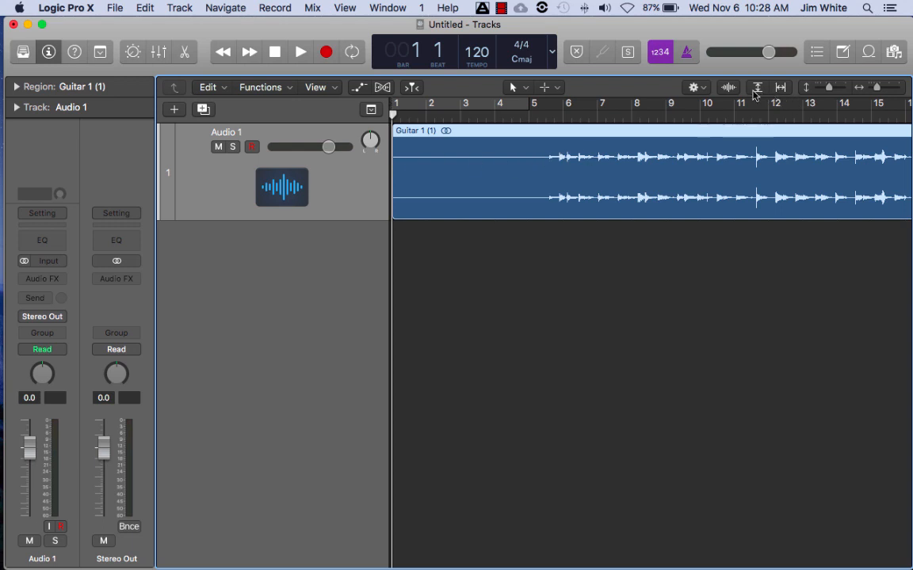
Step: Turn on waveform zoom, magnify the guitar waveform and increase the track height further
{"action": "left_click", "coordinate": [729, 89]}
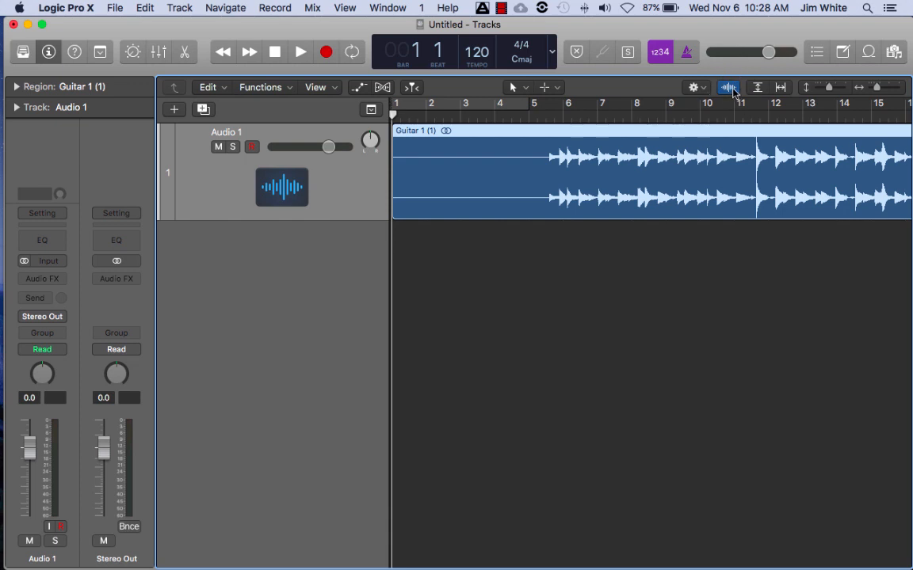
{"action": "mouse_move", "coordinate": [733, 89]}
{"action": "left_mouse_down"}
{"action": "mouse_move", "coordinate": [733, 81]}
{"action": "mouse_move", "coordinate": [734, 112]}
{"action": "mouse_move", "coordinate": [738, 82]}
{"action": "left_mouse_up"}
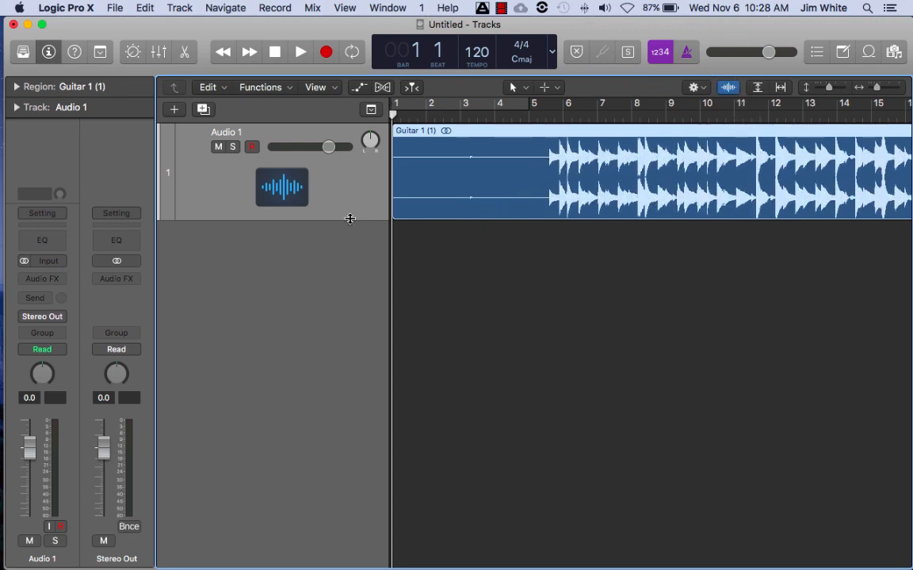
{"action": "left_click_drag", "start_coordinate": [350, 219], "coordinate": [344, 266]}
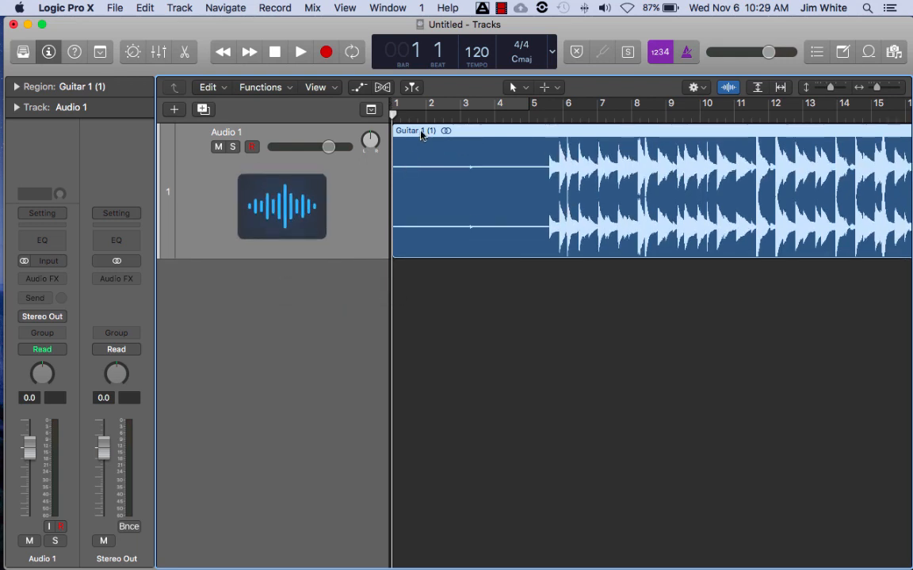
Step: Move the Guitar 1 region slightly later so that its first note lands near bar 6
{"action": "left_click_drag", "start_coordinate": [464, 134], "coordinate": [479, 133]}
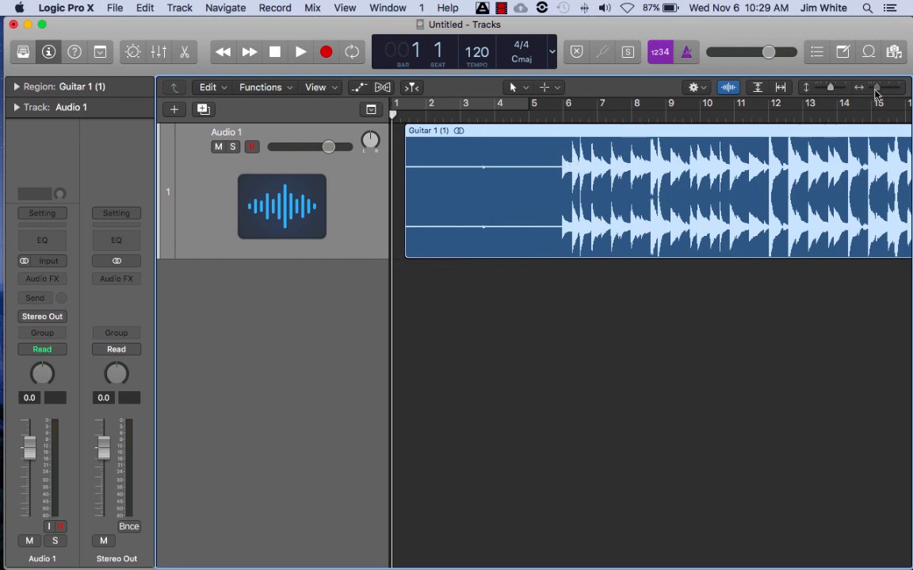
{"action": "left_click_drag", "start_coordinate": [877, 89], "coordinate": [878, 91]}
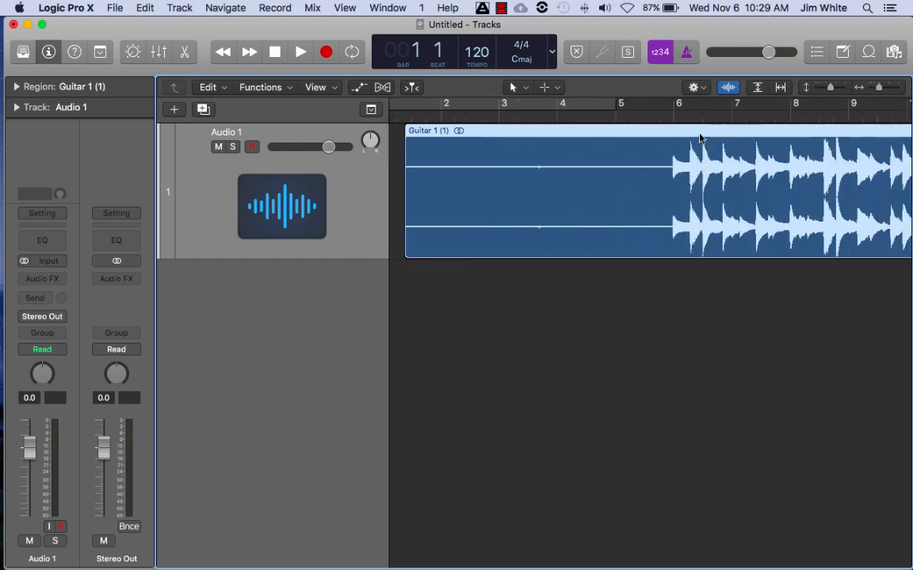
{"action": "left_click_drag", "start_coordinate": [699, 139], "coordinate": [697, 139]}
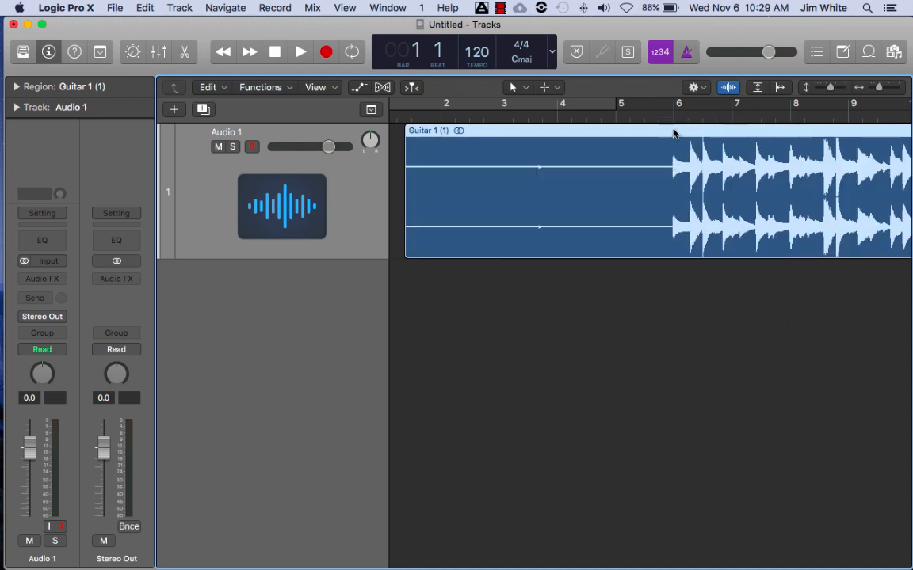
Step: Turn on the metronome and play the guitar region from bar 5 to check it against the click
{"action": "left_click", "coordinate": [617, 119]}
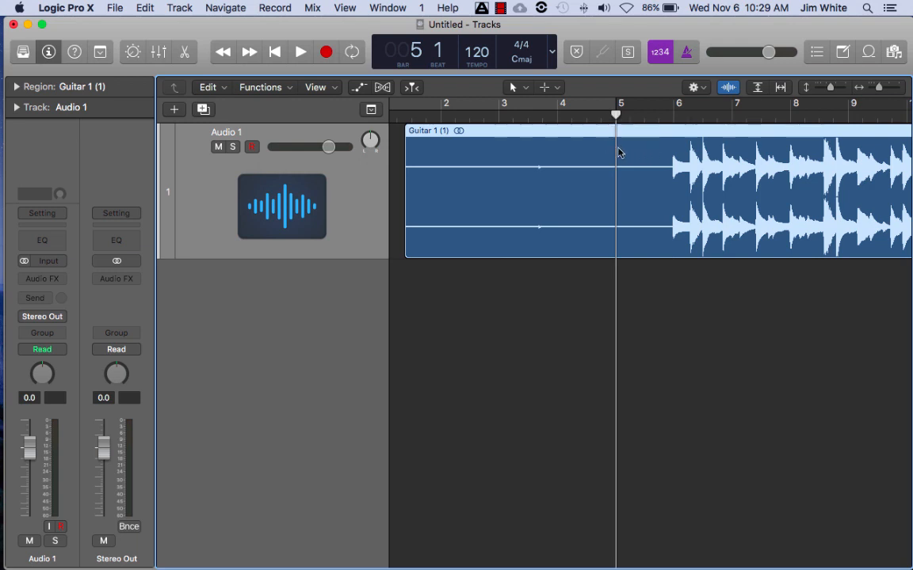
{"action": "left_click", "coordinate": [688, 55]}
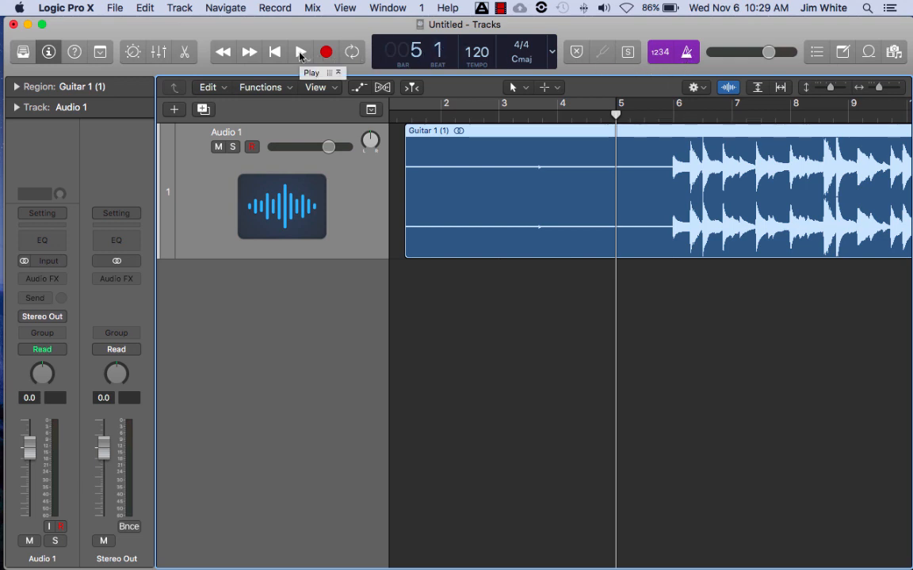
{"action": "left_click", "coordinate": [300, 52]}
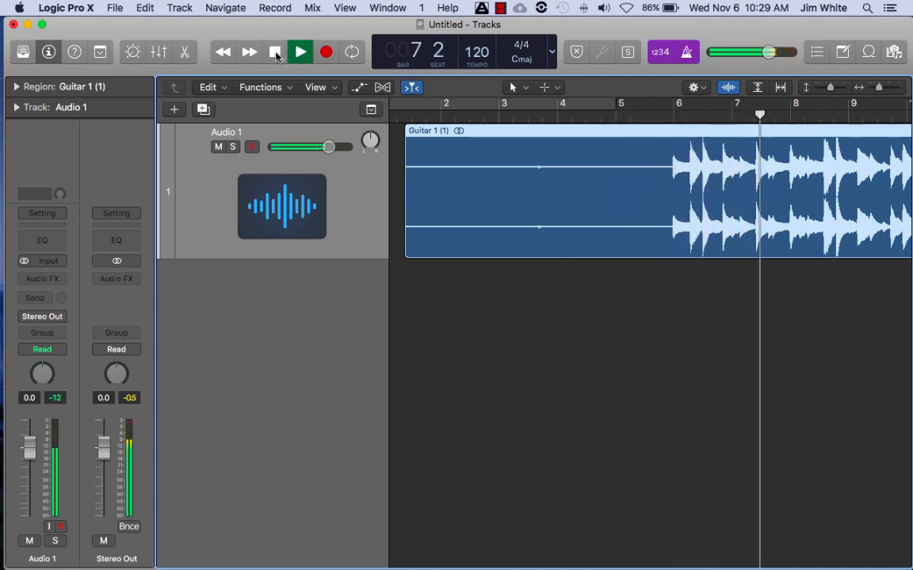
{"action": "left_click", "coordinate": [275, 53]}
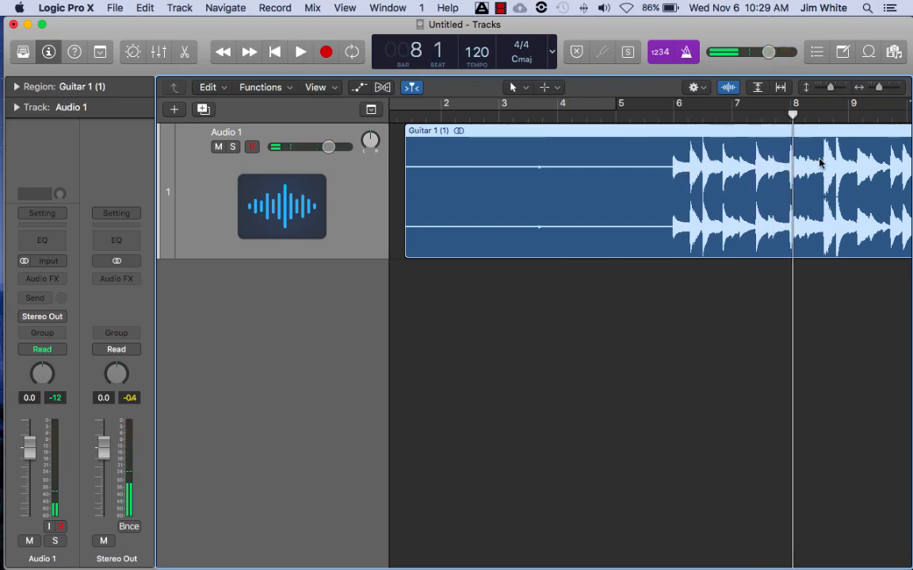
Step: Detect the Guitar 1 region's tempo and apply its average of 104 bpm to the audio file and the project
{"action": "scroll", "coordinate": [792, 158], "scroll_direction": "left", "scroll_amount": 1}
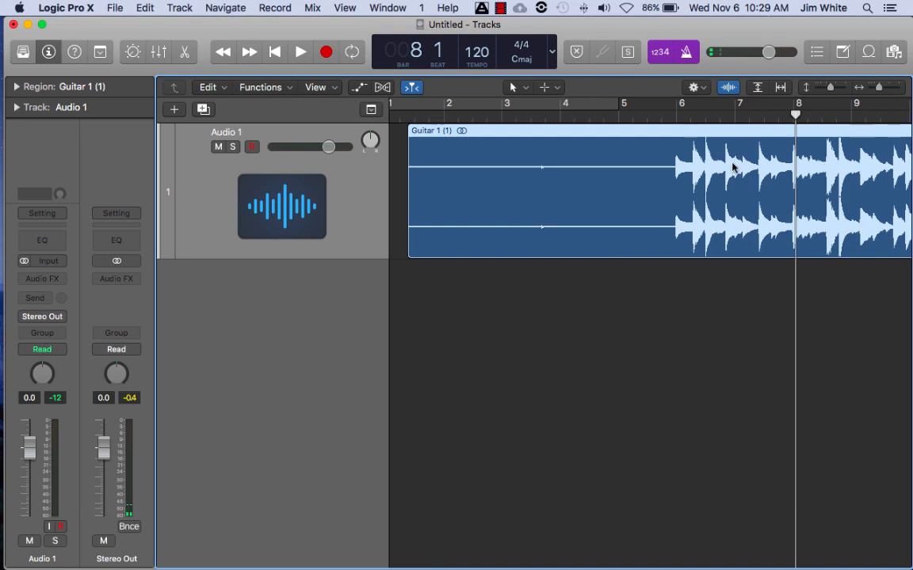
{"action": "scroll", "coordinate": [733, 165], "scroll_direction": "right", "scroll_amount": 1}
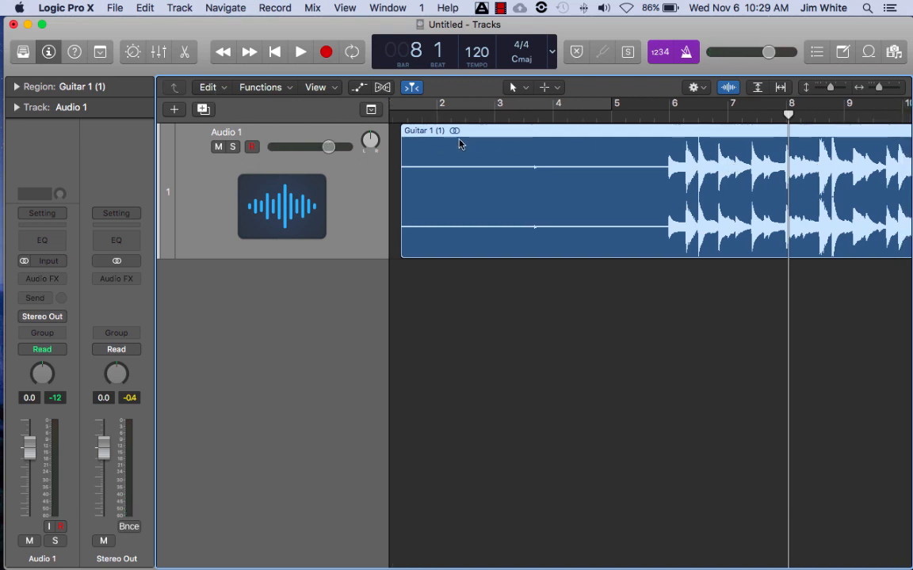
{"action": "left_click", "coordinate": [216, 88]}
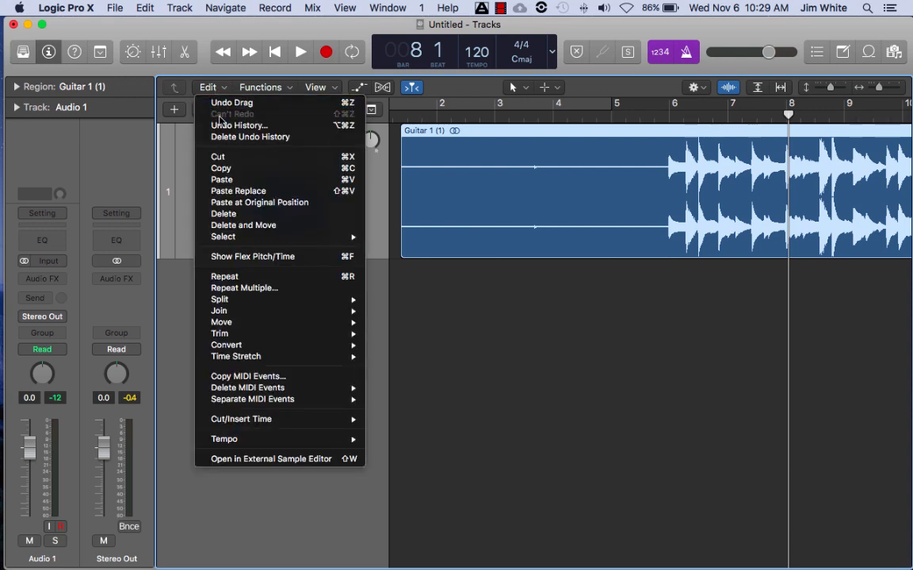
{"action": "mouse_move", "coordinate": [223, 324]}
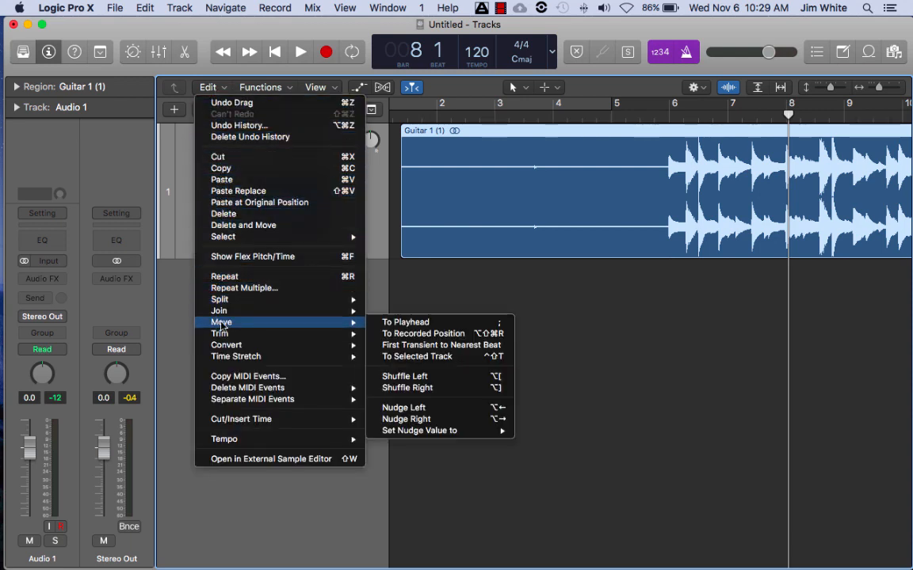
{"action": "mouse_move", "coordinate": [225, 446]}
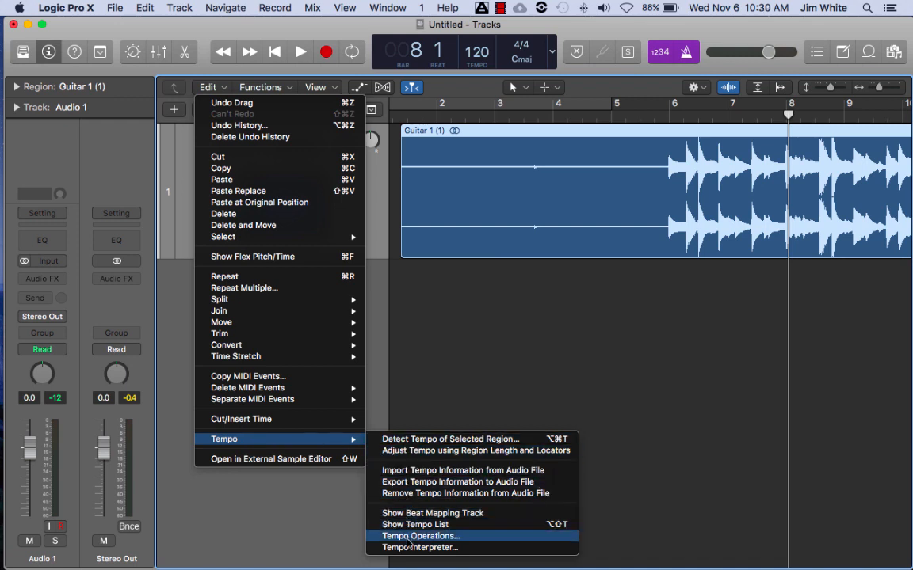
{"action": "left_click", "coordinate": [440, 442]}
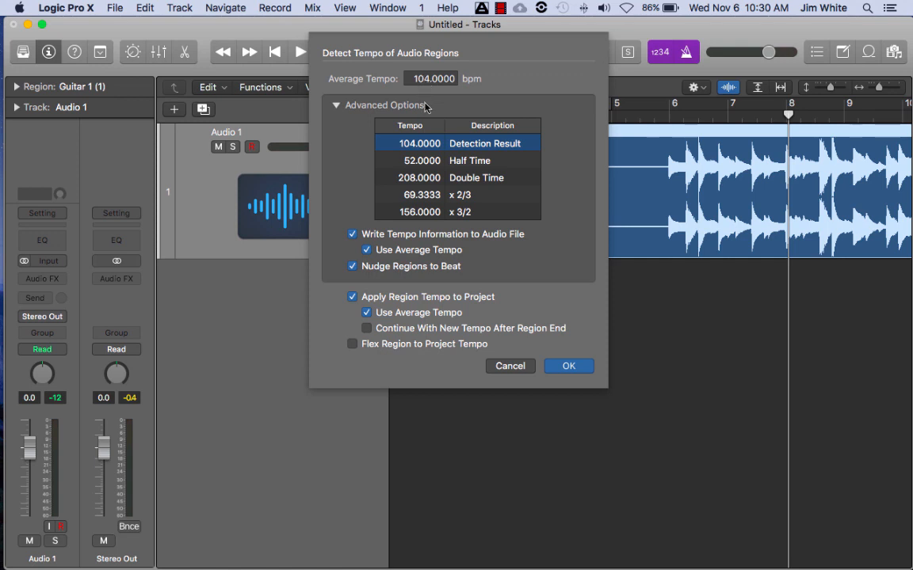
{"action": "left_click", "coordinate": [366, 252]}
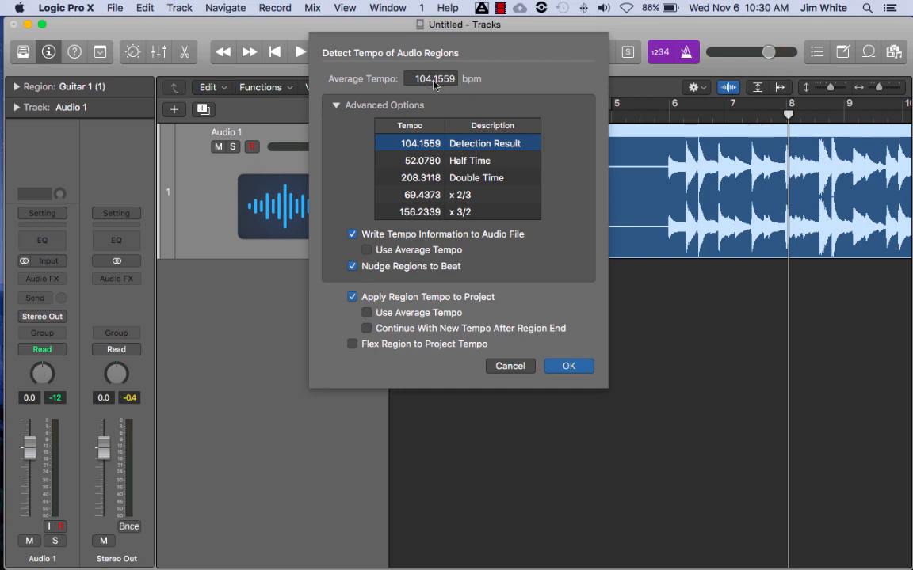
{"action": "left_click", "coordinate": [368, 251]}
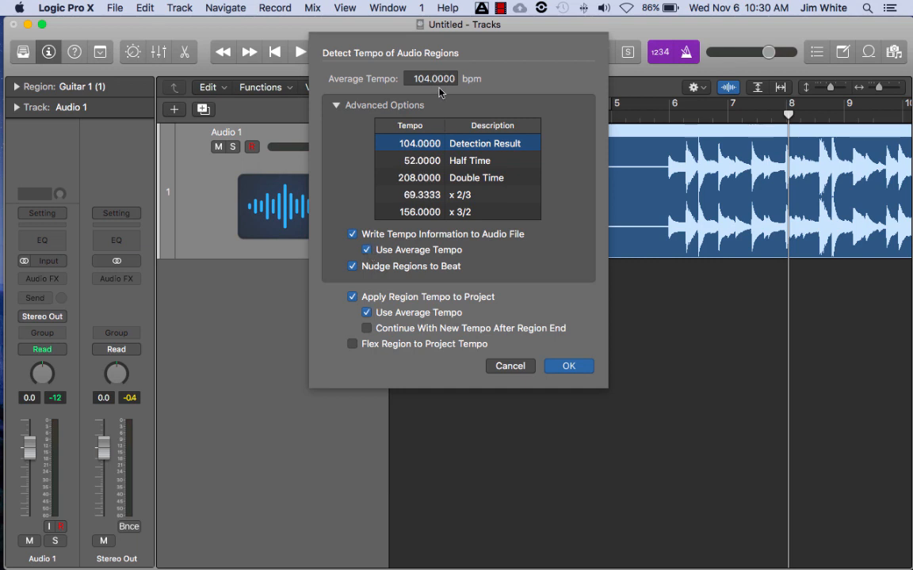
{"action": "left_click", "coordinate": [568, 366]}
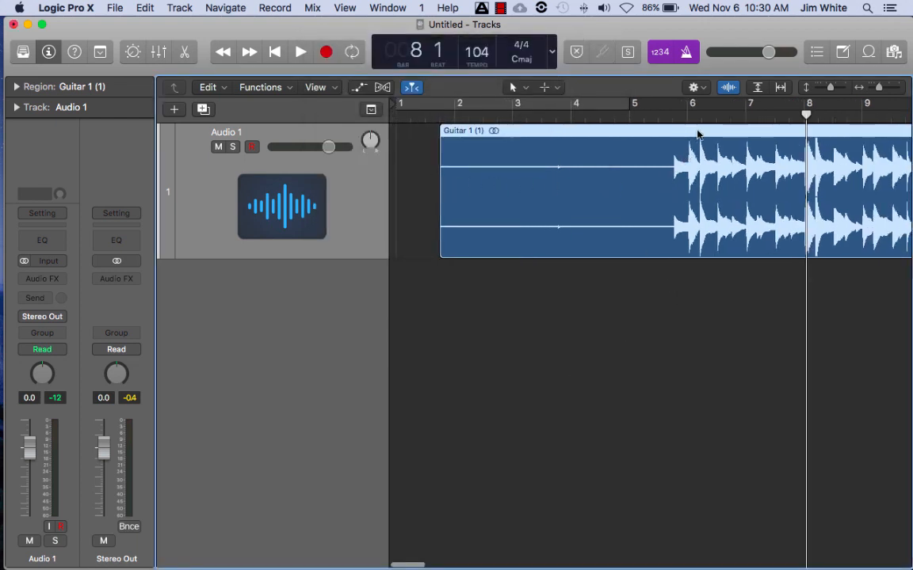
Step: Shift the Guitar 1 region to start at bar 2, aligning its first note with bar 6
{"action": "mouse_move", "coordinate": [697, 135]}
{"action": "left_mouse_down"}
{"action": "mouse_move", "coordinate": [689, 135]}
{"action": "mouse_move", "coordinate": [715, 134]}
{"action": "left_mouse_up"}
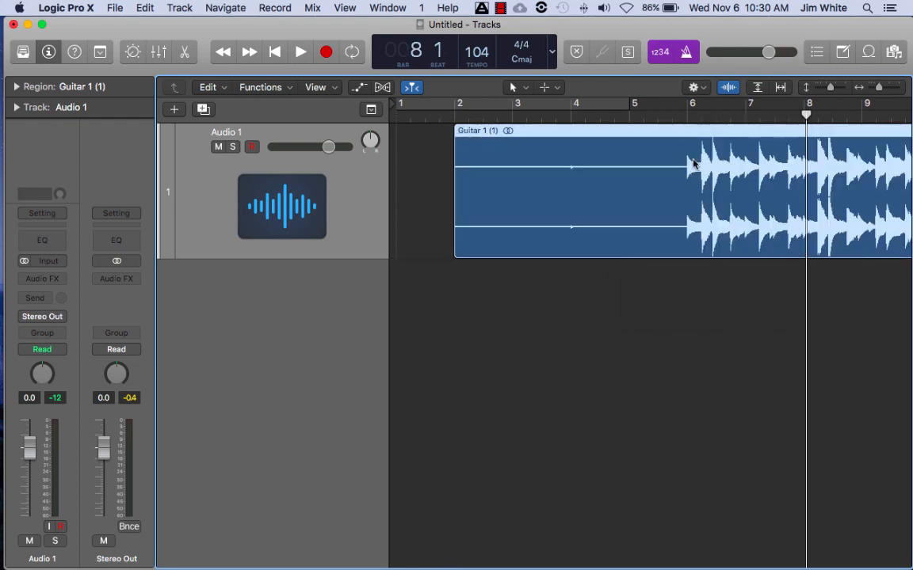
Step: Play the guitar region from bar 5 with the metronome to check its alignment with the click
{"action": "left_click", "coordinate": [630, 116]}
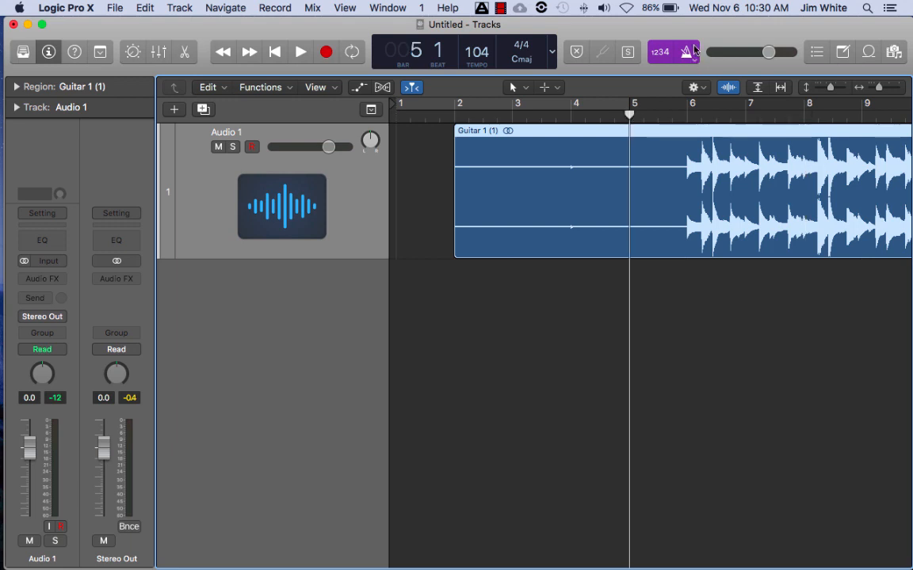
{"action": "left_click", "coordinate": [300, 52]}
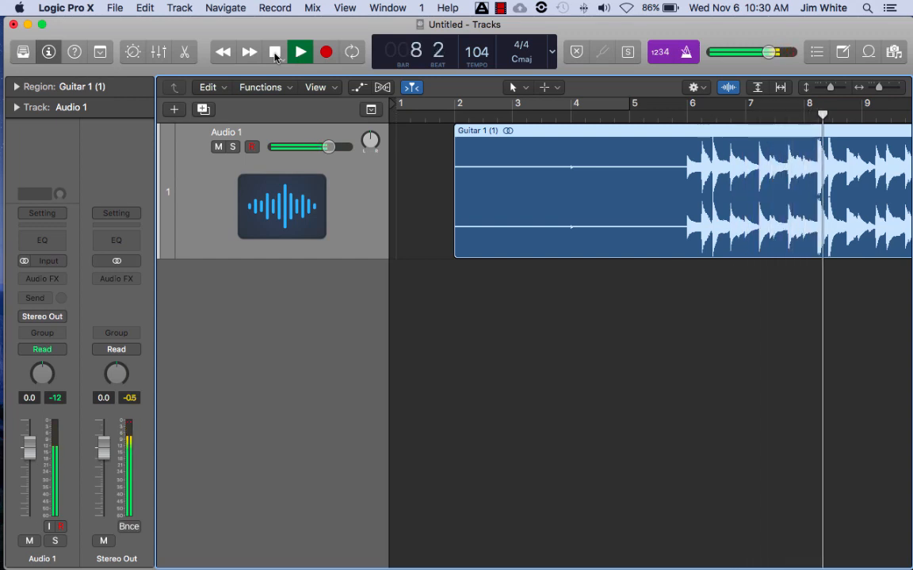
{"action": "left_click", "coordinate": [275, 54]}
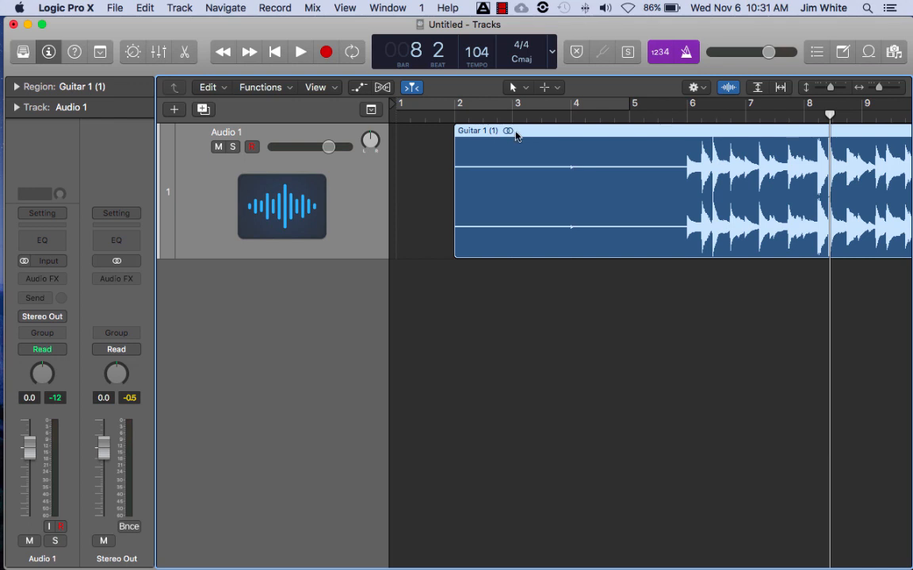
Step: Show the Flex controls and turn on Flex for the Audio 1 track
{"action": "left_click", "coordinate": [383, 88]}
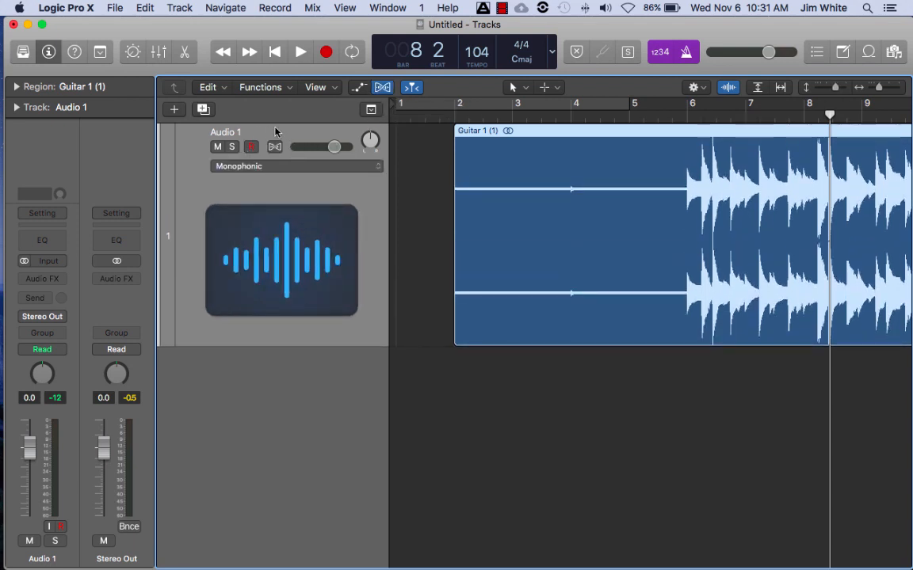
{"action": "left_click", "coordinate": [275, 148]}
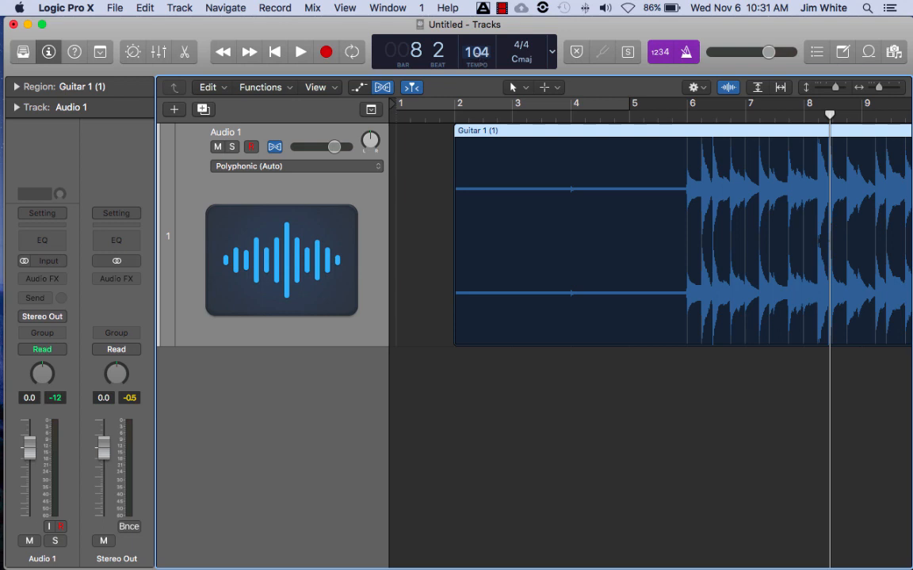
Step: Try to raise the project tempo to 105 bpm directly, and hide the global tracks
{"action": "left_click_drag", "start_coordinate": [476, 52], "coordinate": [476, 49]}
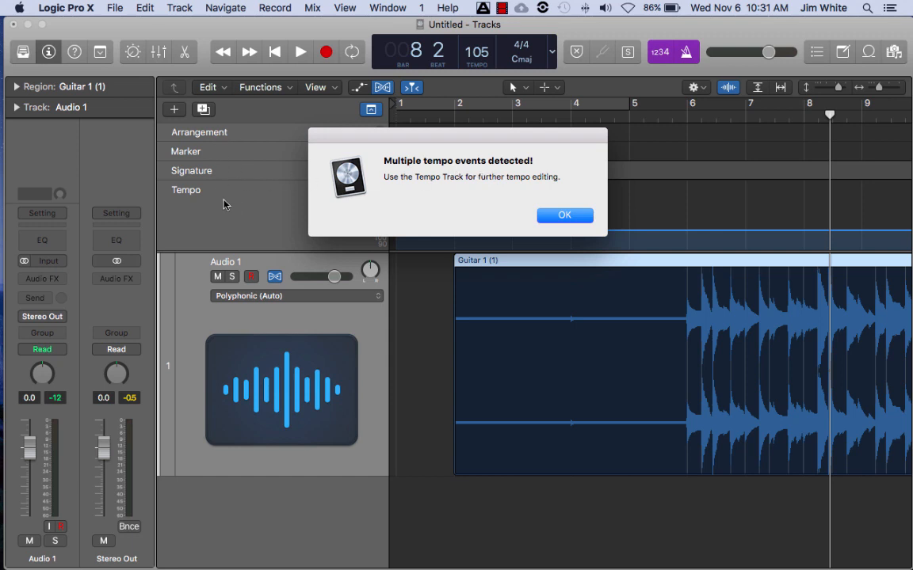
{"action": "left_click", "coordinate": [584, 218]}
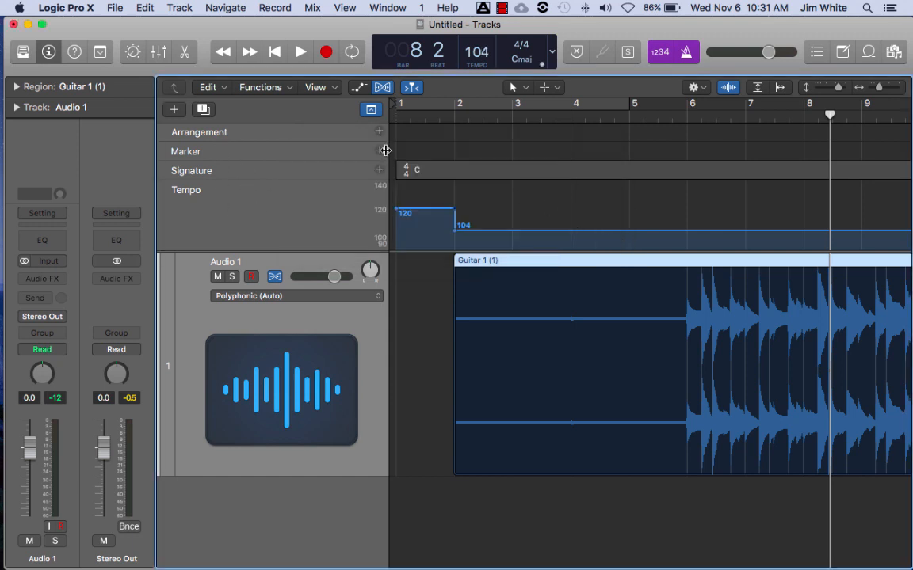
{"action": "left_click", "coordinate": [371, 110]}
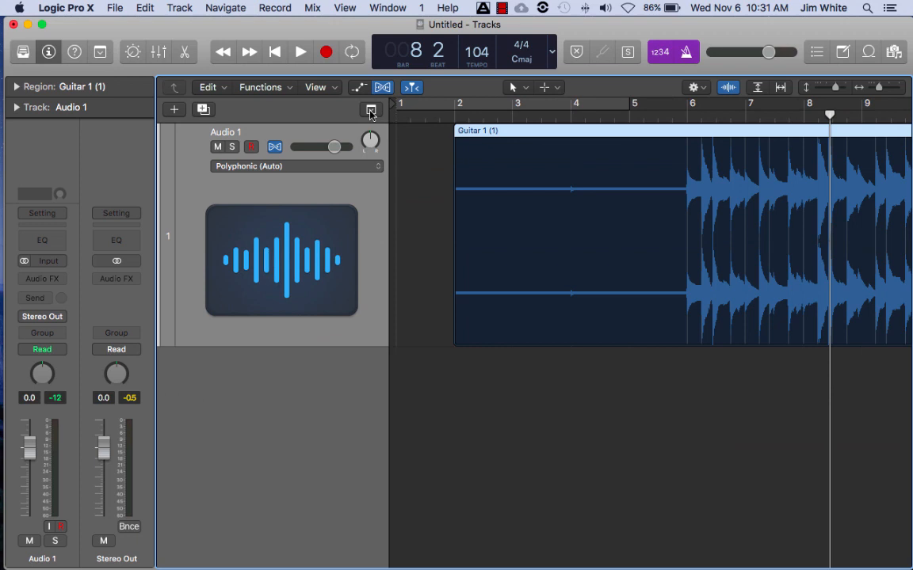
Step: Show the global tracks, raise the tempo point at bar 2 to 128 bpm, and reselect the Guitar 1 region
{"action": "left_click", "coordinate": [370, 110]}
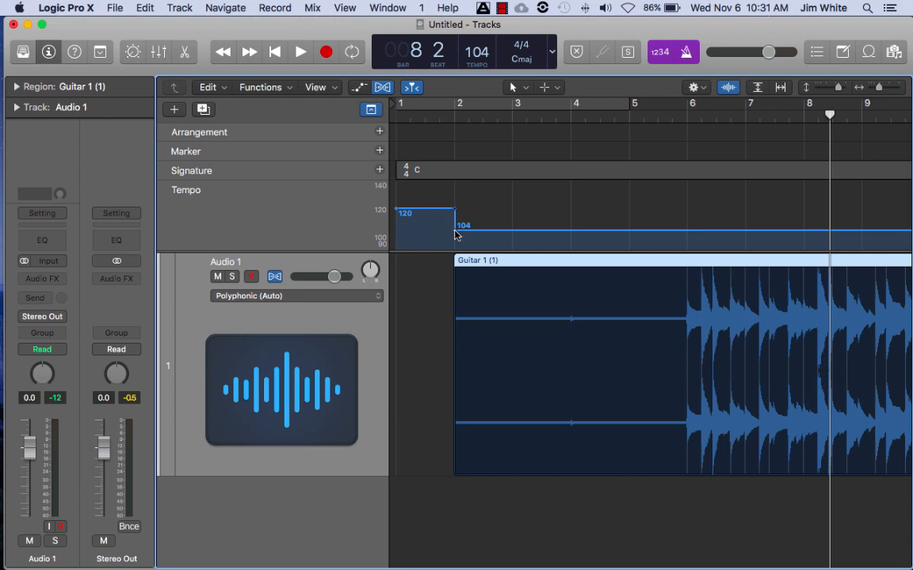
{"action": "left_click_drag", "start_coordinate": [455, 235], "coordinate": [460, 203]}
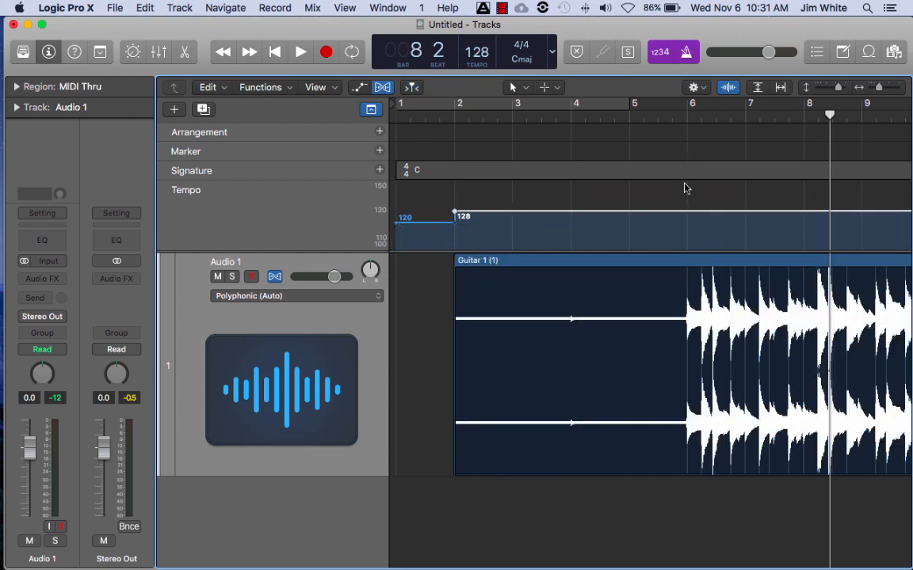
{"action": "left_click", "coordinate": [711, 266]}
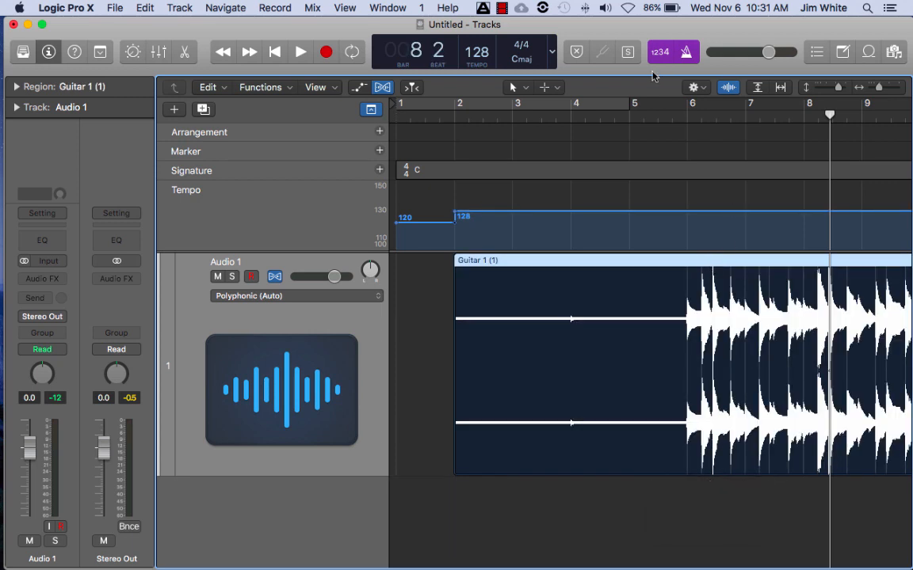
Step: Play the project from bar 5 to hear whether the guitar follows the 128 bpm tempo
{"action": "left_click", "coordinate": [629, 117]}
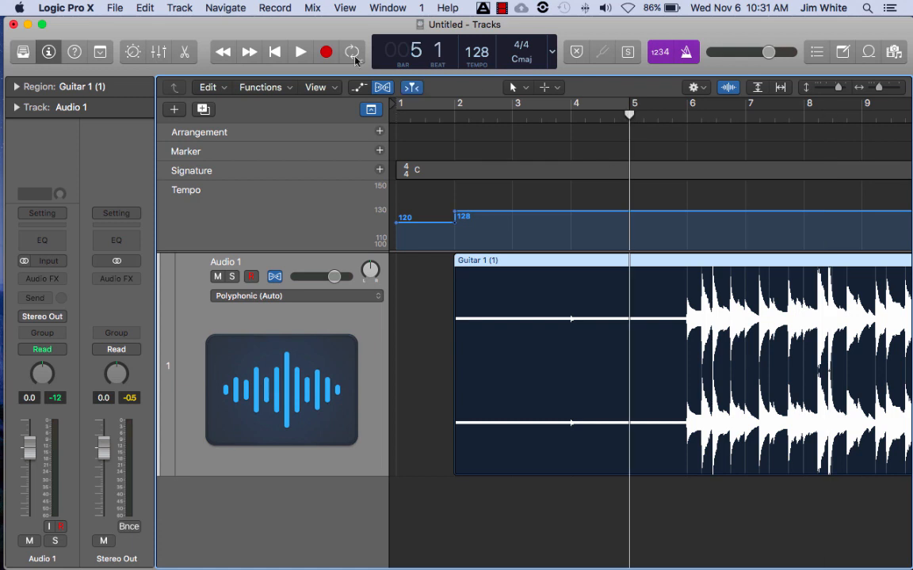
{"action": "left_click", "coordinate": [301, 52]}
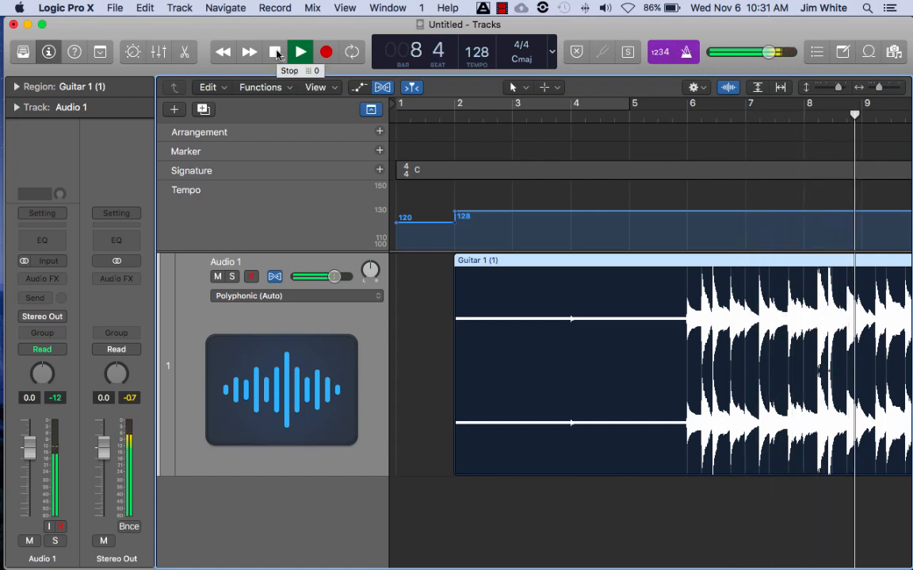
{"action": "left_click", "coordinate": [275, 52]}
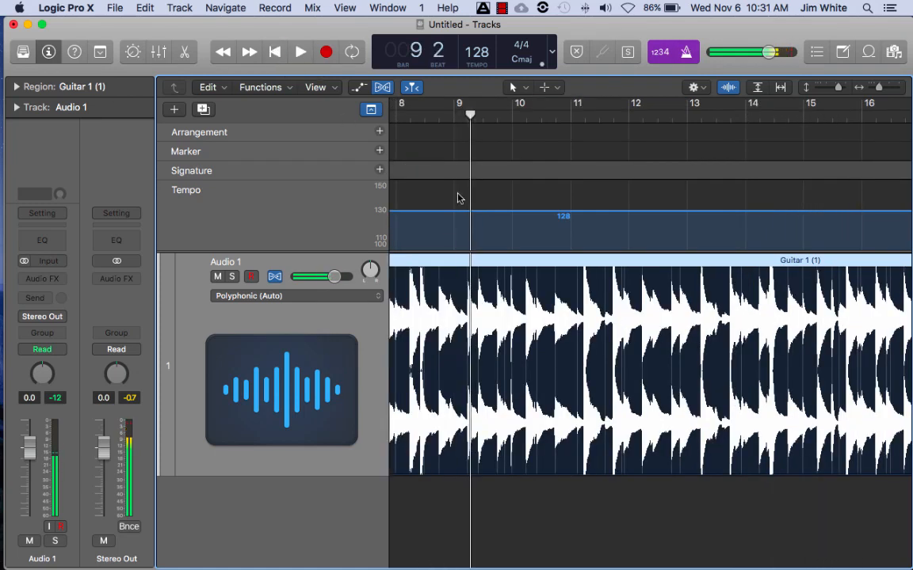
Step: Add a tempo point at about bar 10 and lower the tempo from there to 113 bpm
{"action": "left_click", "coordinate": [511, 215]}
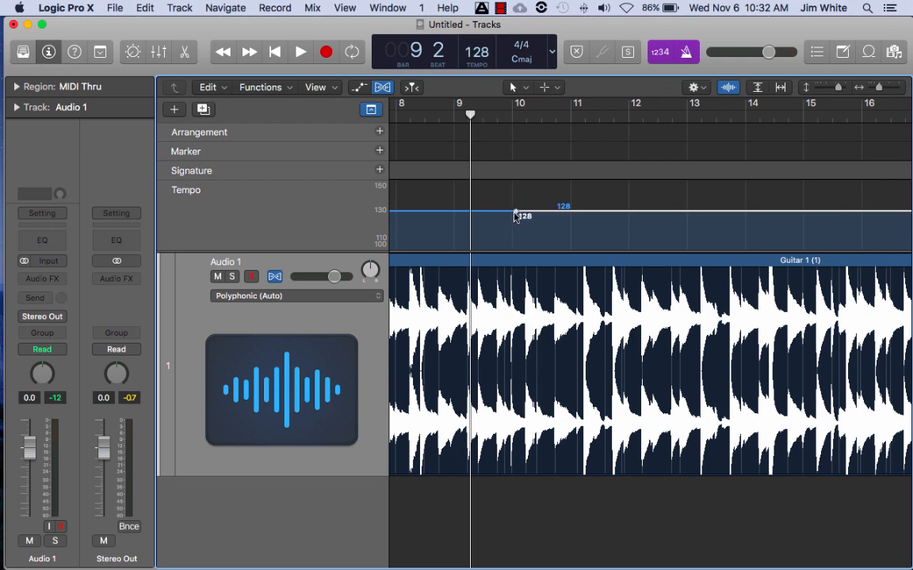
{"action": "left_click", "coordinate": [515, 215]}
{"action": "left_click_drag", "start_coordinate": [515, 214], "coordinate": [516, 236]}
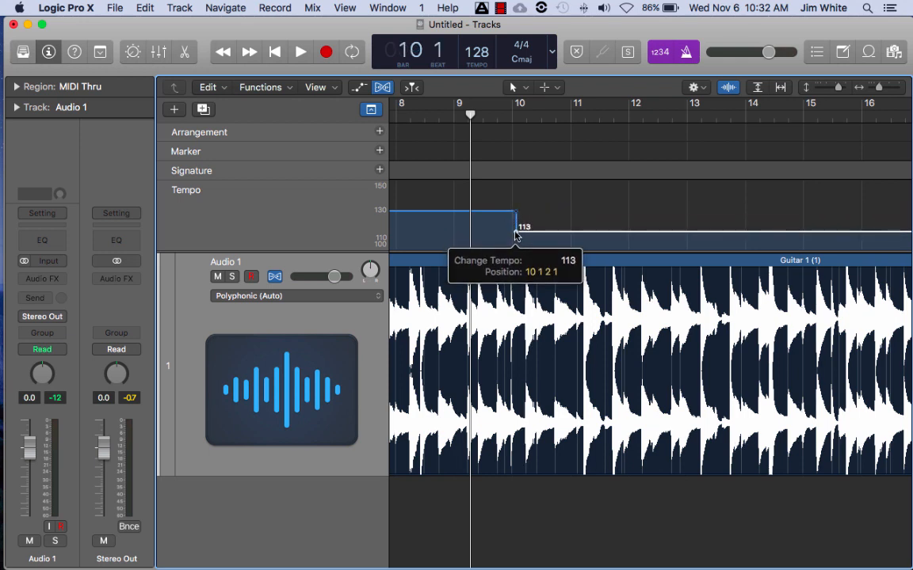
Step: Play the project from bar 9 to hear the guitar pass through the tempo change at bar 10
{"action": "left_click", "coordinate": [454, 119]}
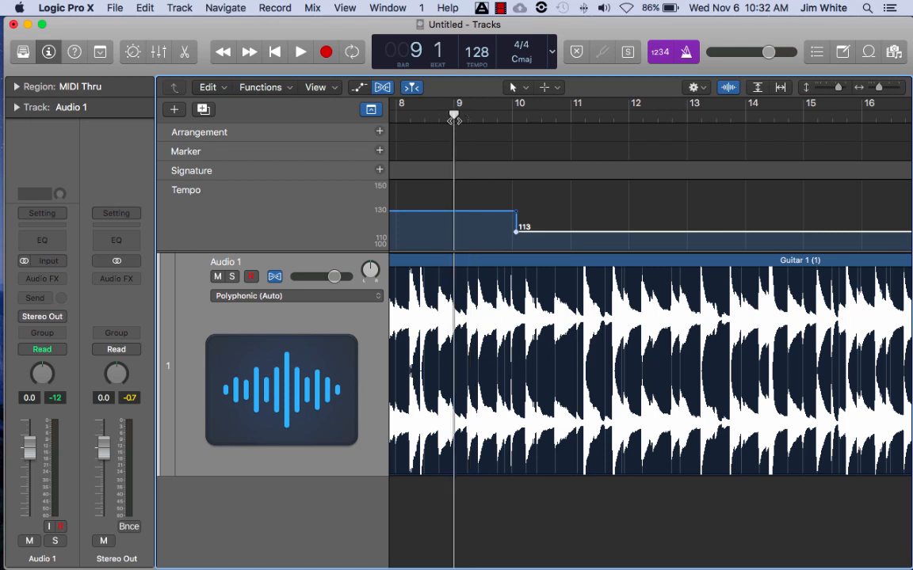
{"action": "key", "text": "space"}
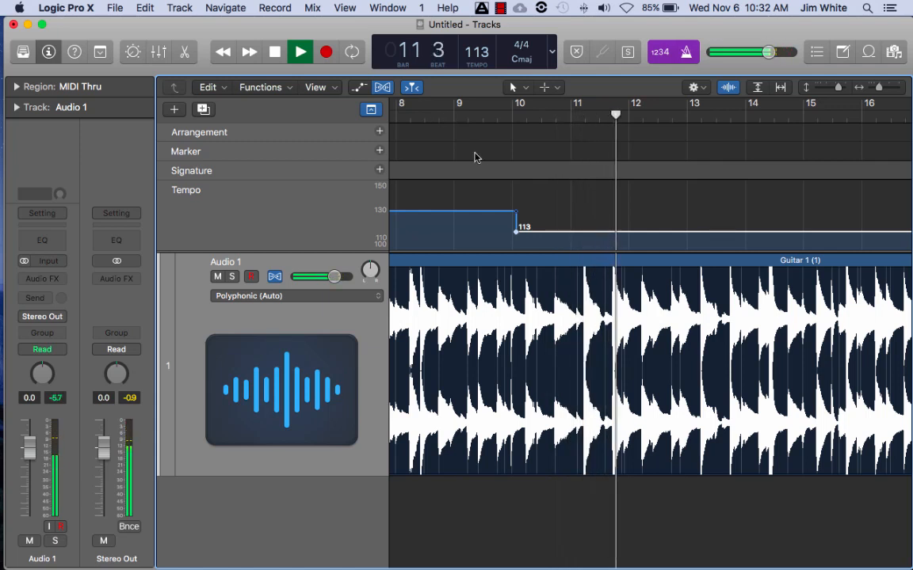
{"action": "left_click", "coordinate": [274, 54]}
{"action": "mouse_move", "coordinate": [2, 36]}
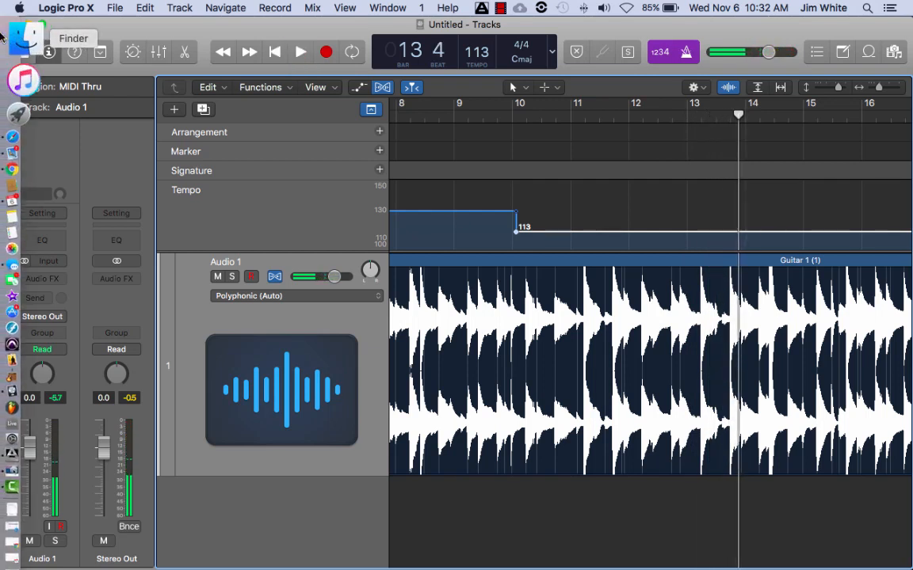
{"action": "left_click", "coordinate": [500, 8]}
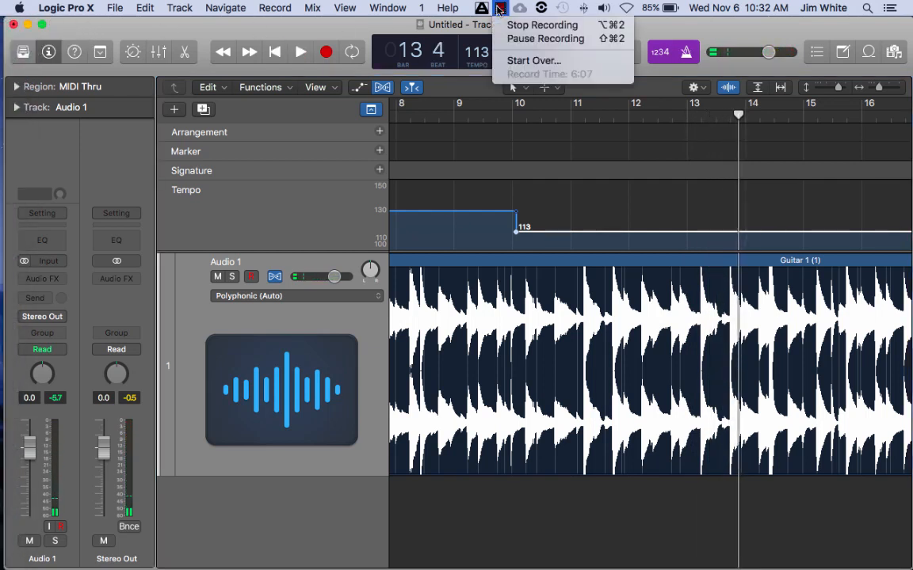